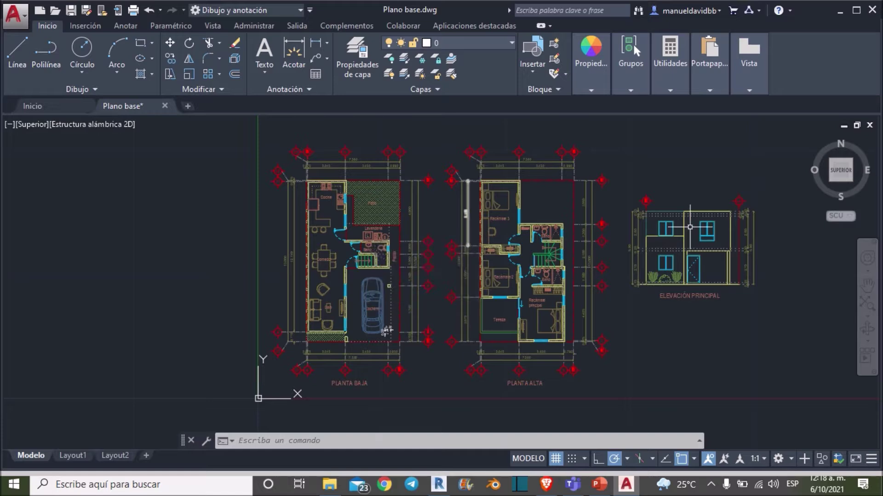
Zoom and pan around Plano base to bring the elevation's lower floor into view
{"action": "scroll", "coordinate": [690, 227], "scroll_direction": "up", "scroll_amount": 2}
{"action": "scroll", "coordinate": [683, 276], "scroll_direction": "up", "scroll_amount": 2}
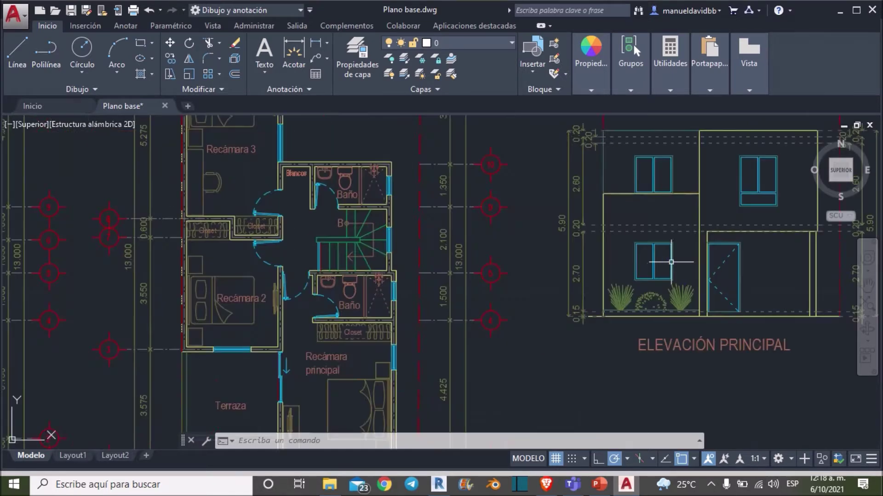
{"action": "middle_click_drag", "start_coordinate": [683, 276], "coordinate": [576, 299]}
{"action": "scroll", "coordinate": [555, 310], "scroll_direction": "up", "scroll_amount": 4}
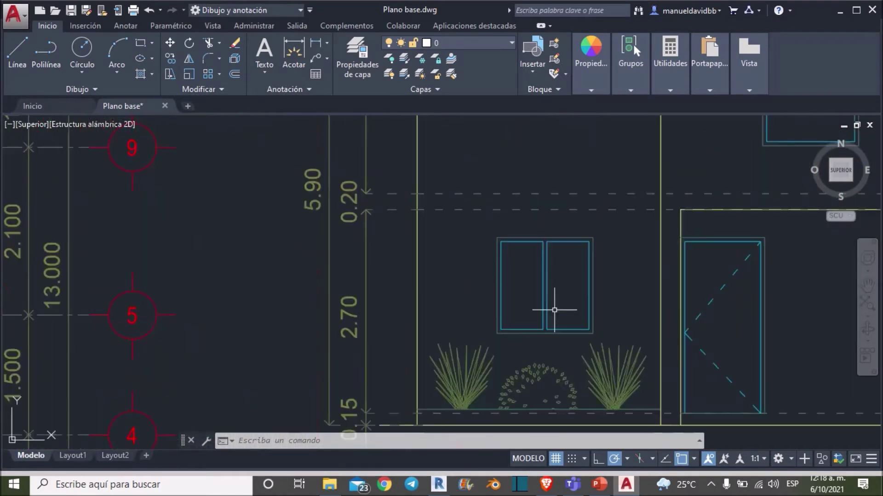
{"action": "scroll", "coordinate": [555, 309], "scroll_direction": "down", "scroll_amount": 4}
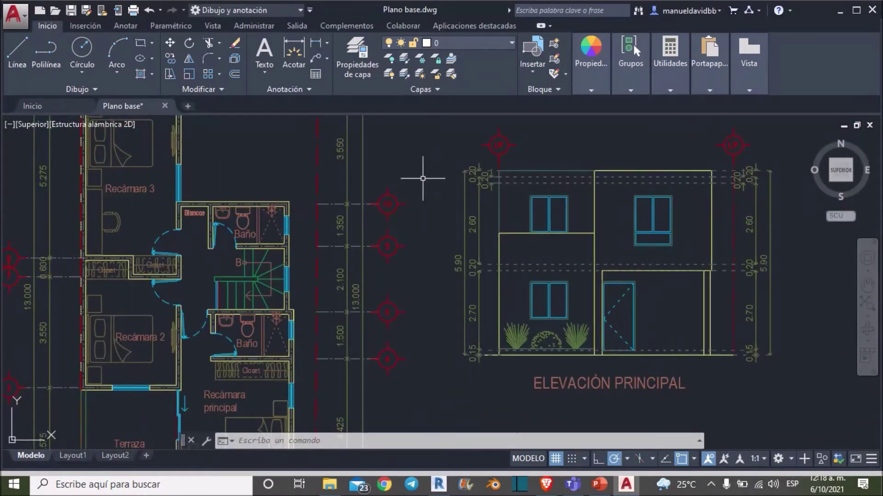
{"action": "scroll", "coordinate": [559, 179], "scroll_direction": "down", "scroll_amount": 5}
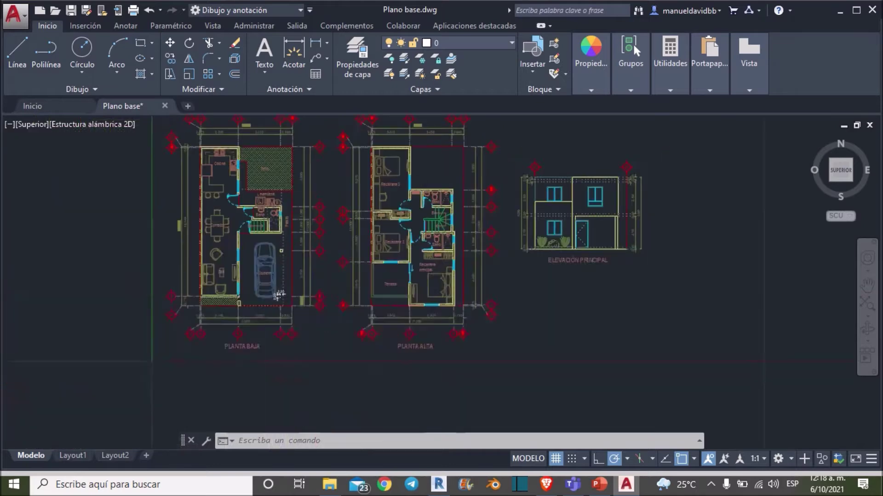
{"action": "scroll", "coordinate": [519, 221], "scroll_direction": "up", "scroll_amount": 5}
{"action": "scroll", "coordinate": [496, 241], "scroll_direction": "down", "scroll_amount": 5}
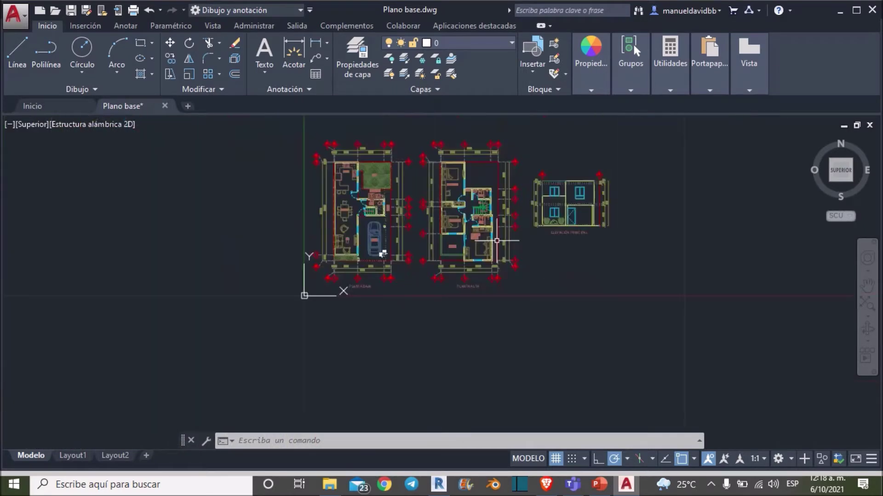
{"action": "scroll", "coordinate": [496, 240], "scroll_direction": "up", "scroll_amount": 3}
{"action": "scroll", "coordinate": [478, 235], "scroll_direction": "down", "scroll_amount": 2}
{"action": "scroll", "coordinate": [459, 232], "scroll_direction": "up", "scroll_amount": 2}
{"action": "scroll", "coordinate": [459, 232], "scroll_direction": "up", "scroll_amount": 2}
{"action": "scroll", "coordinate": [515, 289], "scroll_direction": "down", "scroll_amount": 4}
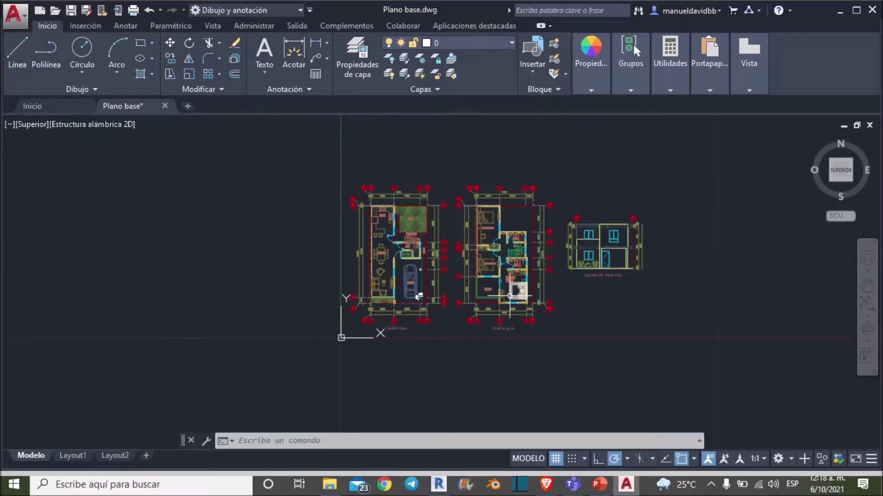
Create new blank drawings Dibujo1 and Dibujo2, then return to the Plano base drawing
{"action": "left_click", "coordinate": [188, 105]}
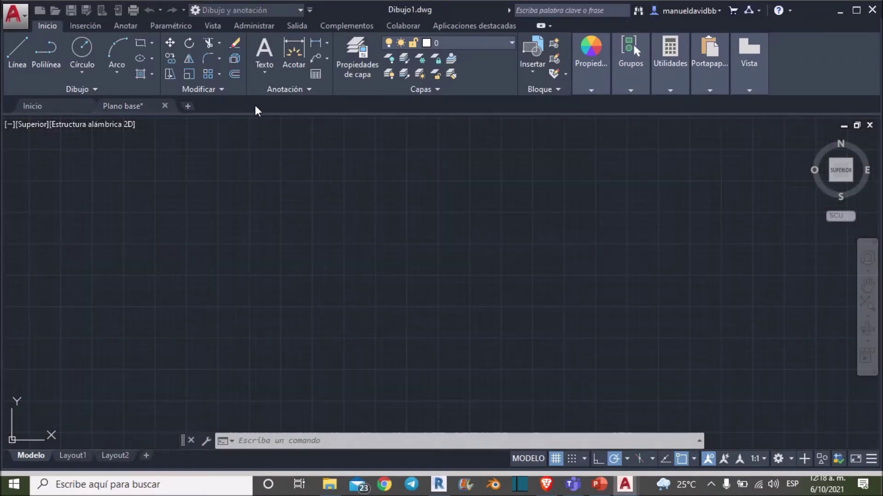
{"action": "left_click", "coordinate": [265, 106]}
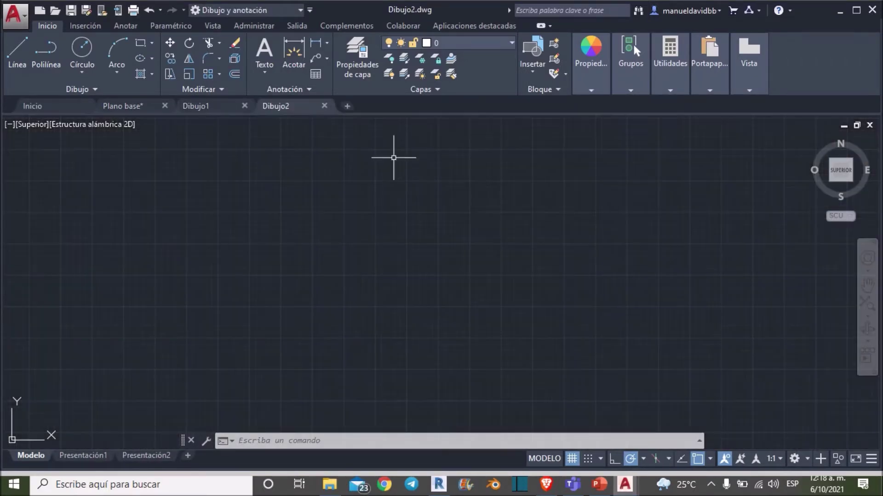
{"action": "mouse_move", "coordinate": [370, 188]}
{"action": "middle_mouse_down"}
{"action": "mouse_move", "coordinate": [221, 173]}
{"action": "mouse_move", "coordinate": [292, 189]}
{"action": "mouse_move", "coordinate": [209, 168]}
{"action": "middle_mouse_up"}
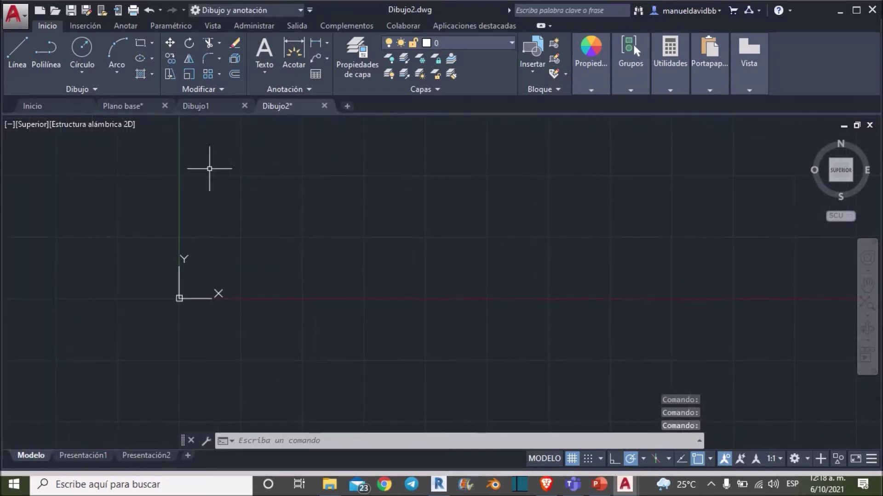
{"action": "left_click", "coordinate": [130, 114]}
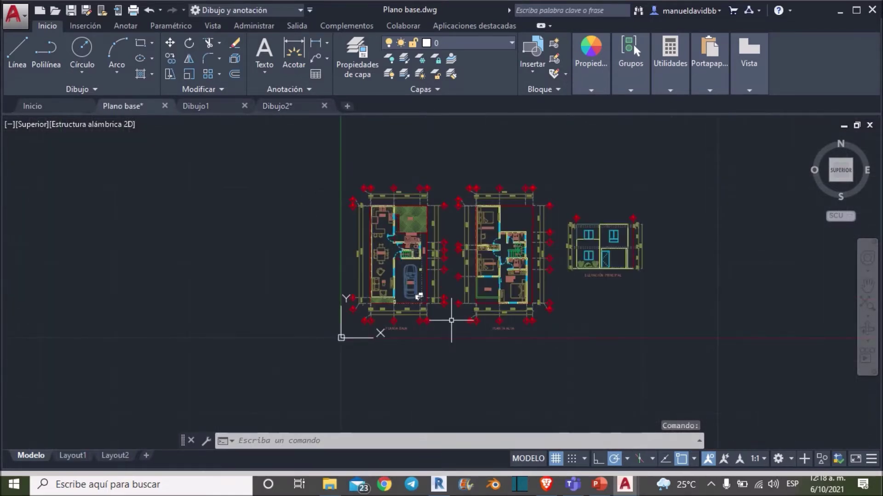
{"action": "scroll", "coordinate": [453, 322], "scroll_direction": "up", "scroll_amount": 4}
Window-select the PLANTA BAJA ground floor plan and copy it to the clipboard
{"action": "scroll", "coordinate": [450, 333], "scroll_direction": "down", "scroll_amount": 2}
{"action": "left_click", "coordinate": [451, 363]}
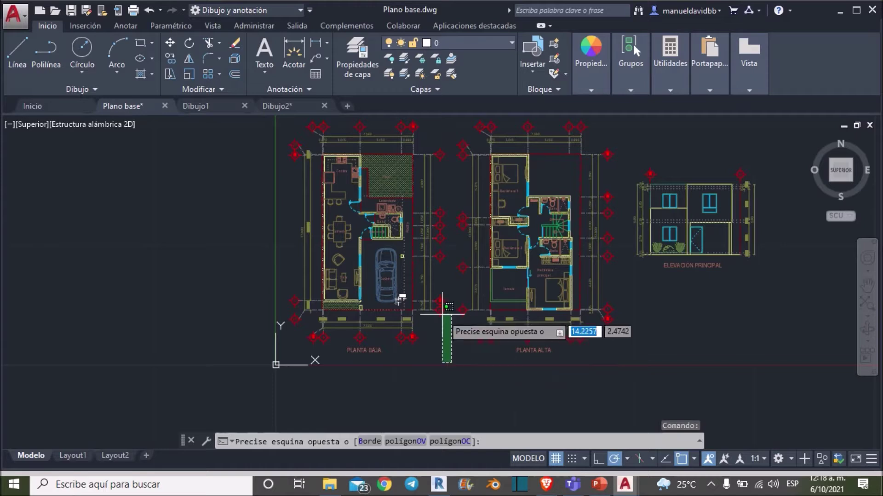
{"action": "left_click", "coordinate": [282, 131]}
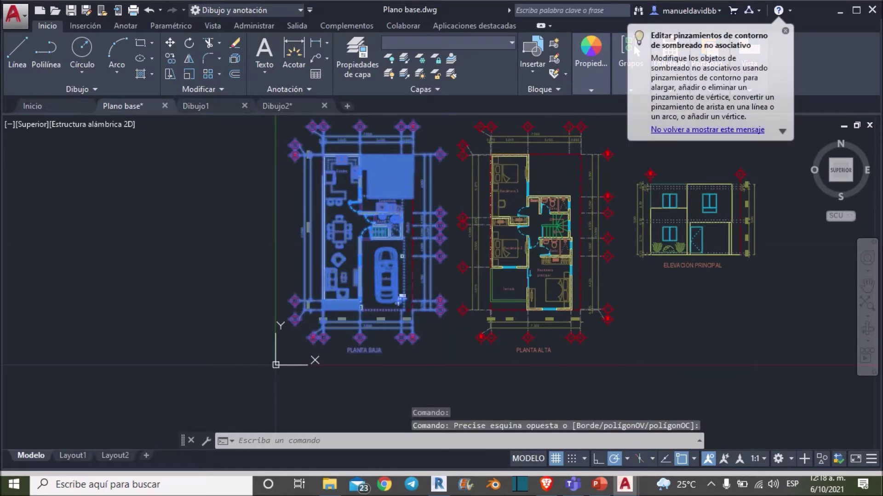
{"action": "key", "text": "ctrl+c"}
Paste the copied ground floor plan into Dibujo1
{"action": "left_click", "coordinate": [220, 104]}
{"action": "scroll", "coordinate": [433, 247], "scroll_direction": "down", "scroll_amount": 2}
{"action": "scroll", "coordinate": [578, 241], "scroll_direction": "down", "scroll_amount": 2}
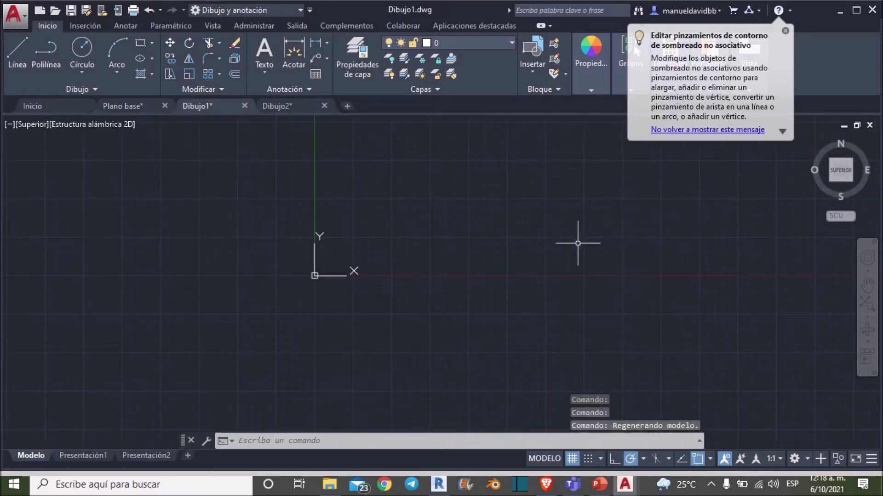
{"action": "scroll", "coordinate": [282, 272], "scroll_direction": "down", "scroll_amount": 2}
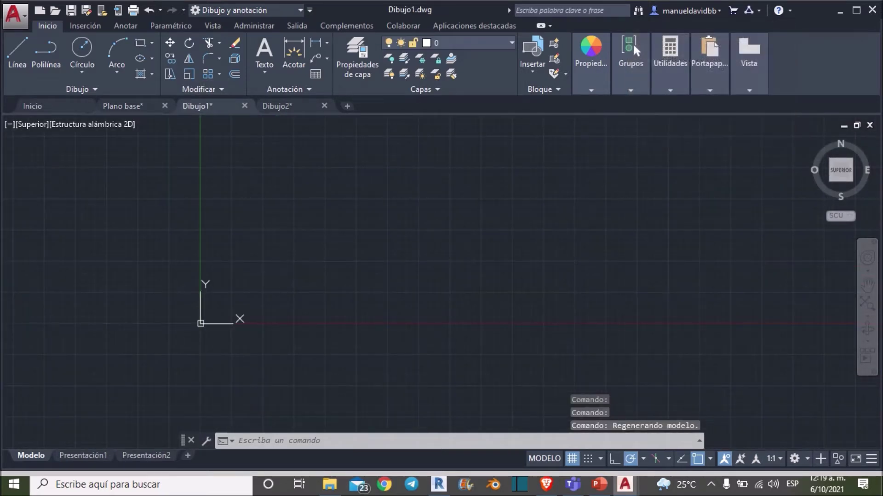
{"action": "key", "text": "ctrl+v"}
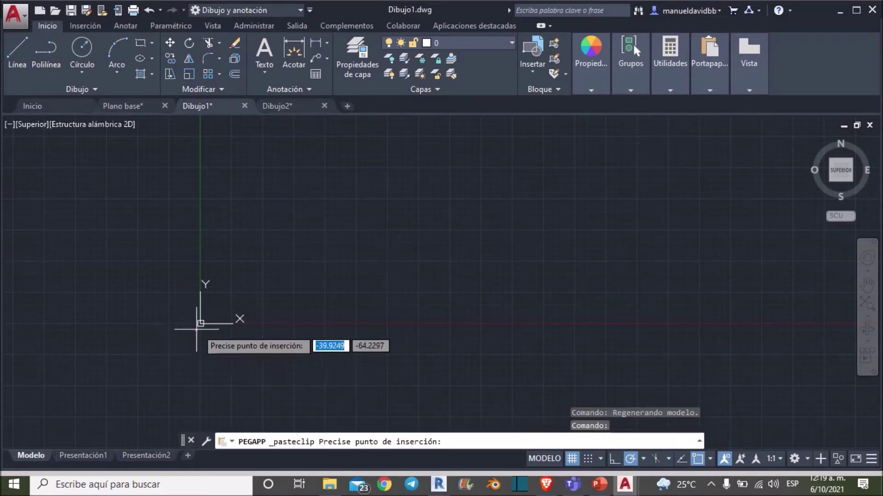
{"action": "left_click", "coordinate": [200, 324]}
Move the pasted ground floor plan next to Dibujo1's origin, then go back to Plano base
{"action": "scroll", "coordinate": [229, 303], "scroll_direction": "up", "scroll_amount": 3}
{"action": "scroll", "coordinate": [247, 299], "scroll_direction": "up", "scroll_amount": 2}
{"action": "scroll", "coordinate": [414, 354], "scroll_direction": "down", "scroll_amount": 2}
{"action": "scroll", "coordinate": [433, 361], "scroll_direction": "down", "scroll_amount": 3}
{"action": "left_click", "coordinate": [440, 361]}
{"action": "left_click", "coordinate": [402, 254]}
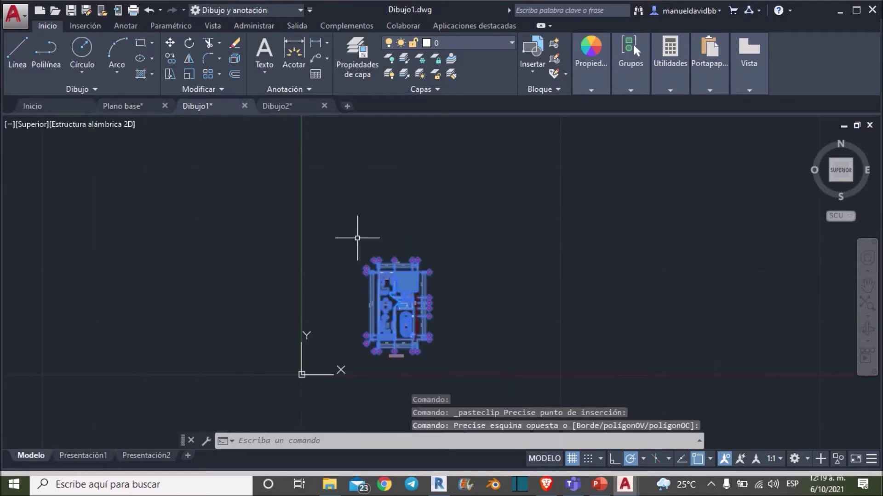
{"action": "left_click", "coordinate": [169, 43]}
{"action": "left_click", "coordinate": [373, 366]}
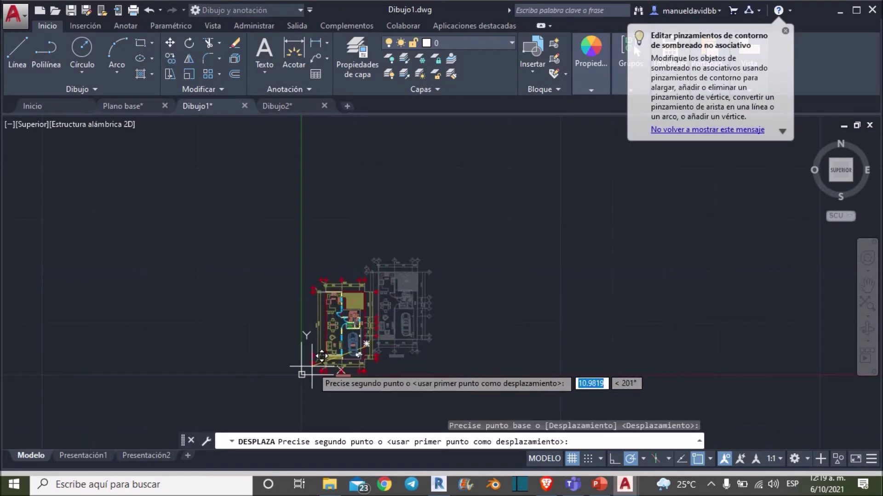
{"action": "left_click", "coordinate": [348, 355]}
{"action": "scroll", "coordinate": [351, 341], "scroll_direction": "up", "scroll_amount": 6}
{"action": "scroll", "coordinate": [276, 189], "scroll_direction": "down", "scroll_amount": 3}
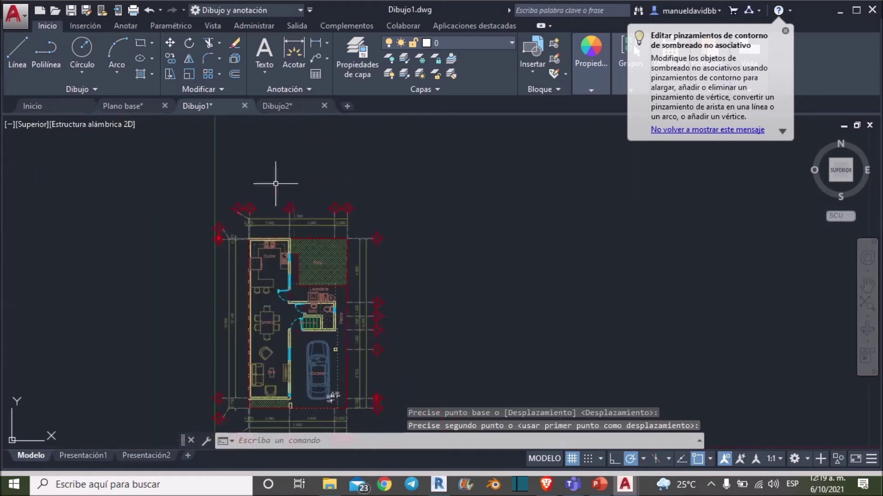
{"action": "left_click", "coordinate": [129, 110]}
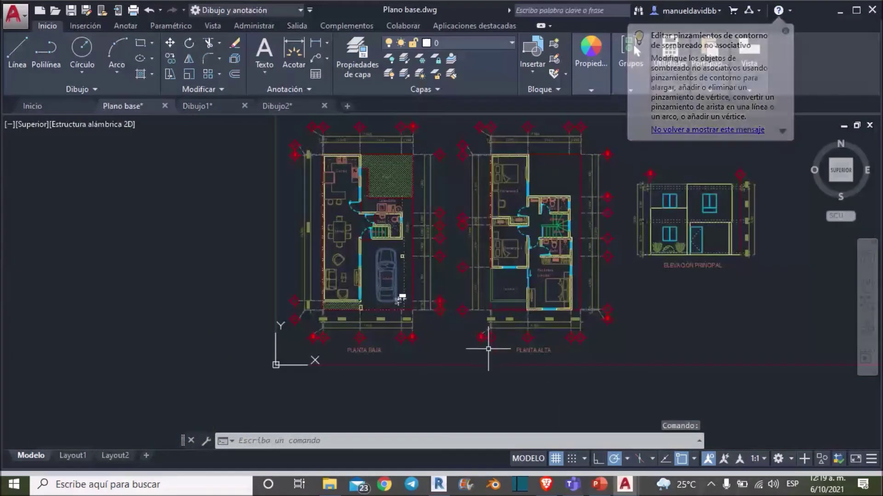
Window-select the PLANTA ALTA upper floor plan and copy it to the clipboard
{"action": "middle_click_drag", "start_coordinate": [486, 350], "coordinate": [416, 368]}
{"action": "left_click", "coordinate": [547, 379]}
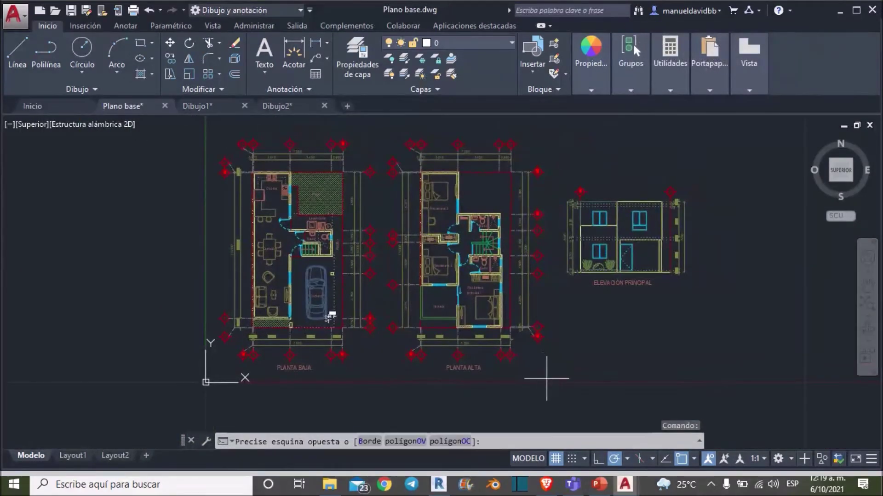
{"action": "left_click", "coordinate": [379, 134]}
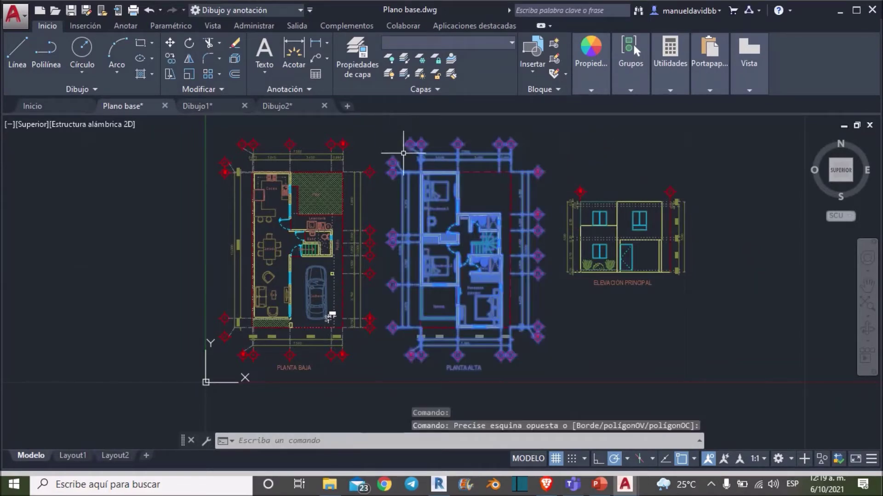
{"action": "key", "text": "ctrl+c"}
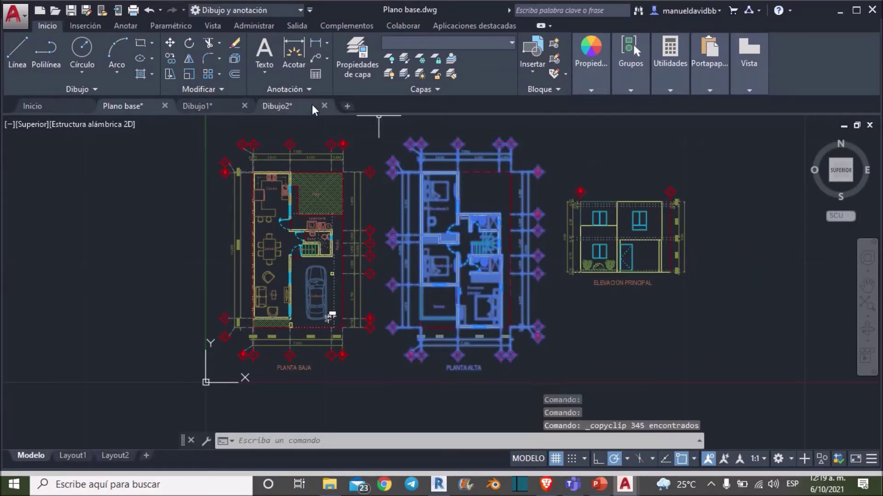
Paste the upper floor plan into Dibujo2, inserting it at the origin
{"action": "left_click", "coordinate": [303, 106]}
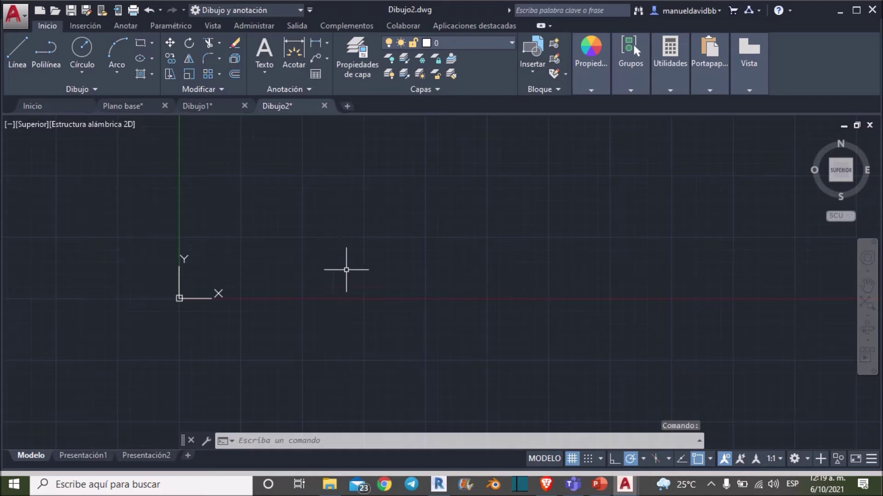
{"action": "middle_click_drag", "start_coordinate": [315, 302], "coordinate": [613, 345]}
{"action": "scroll", "coordinate": [384, 305], "scroll_direction": "up", "scroll_amount": 1}
{"action": "key", "text": "ctrl+v"}
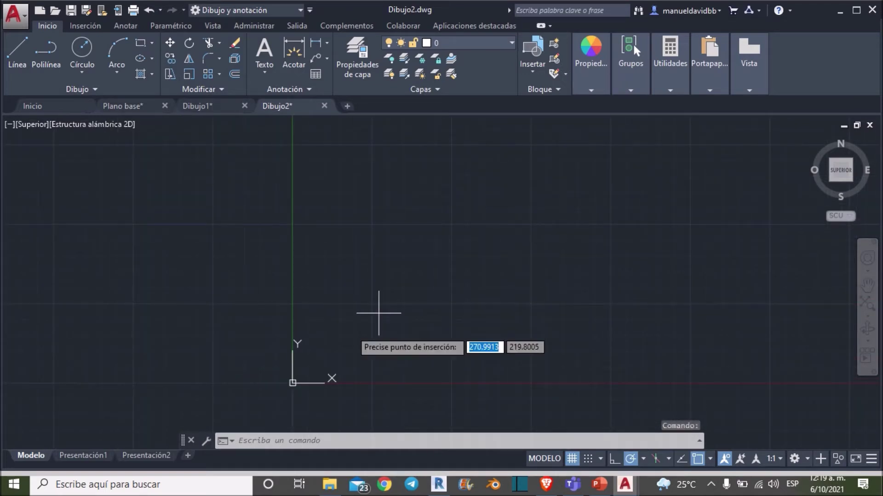
{"action": "left_click", "coordinate": [292, 383]}
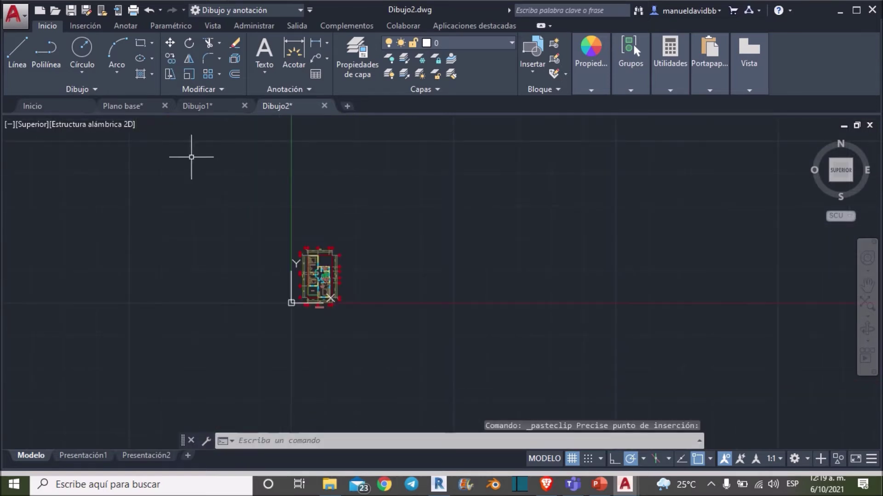
{"action": "middle_click_drag", "start_coordinate": [216, 151], "coordinate": [348, 178]}
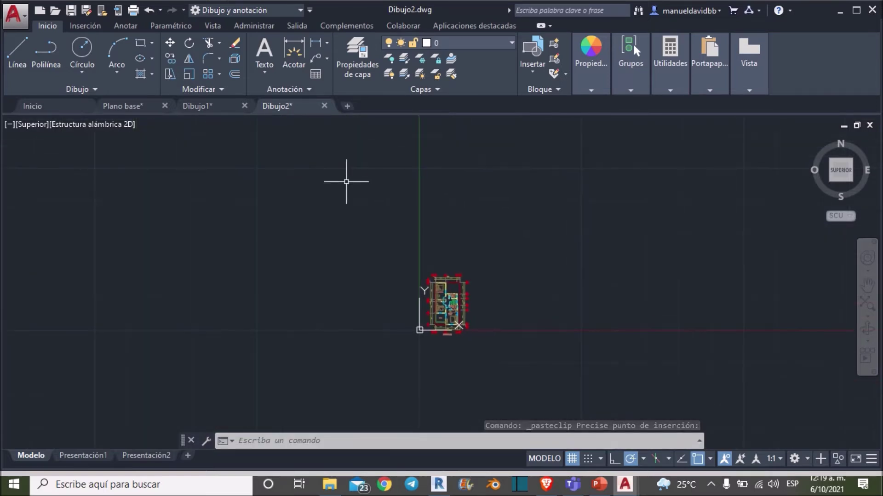
{"action": "scroll", "coordinate": [481, 325], "scroll_direction": "up", "scroll_amount": 4}
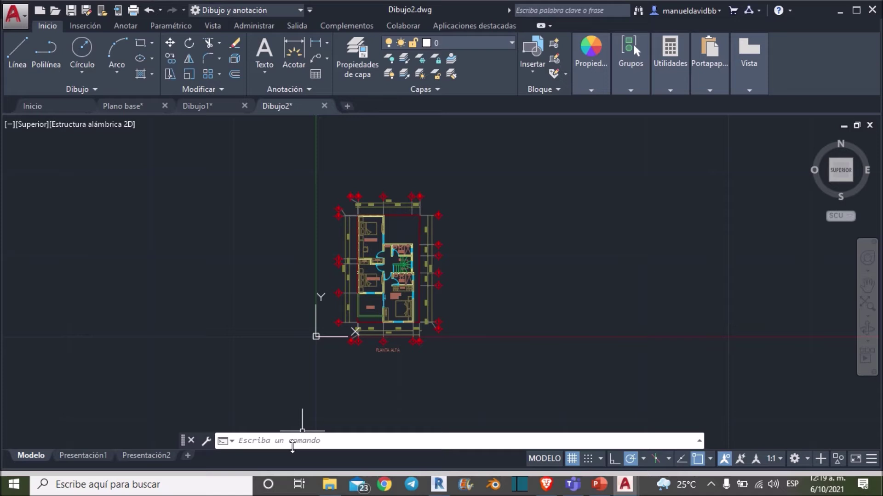
Set Dibujo2's insertion scale units to Metros with UNIDADES
{"action": "left_click", "coordinate": [315, 443]}
{"action": "type", "text": "UNI"}
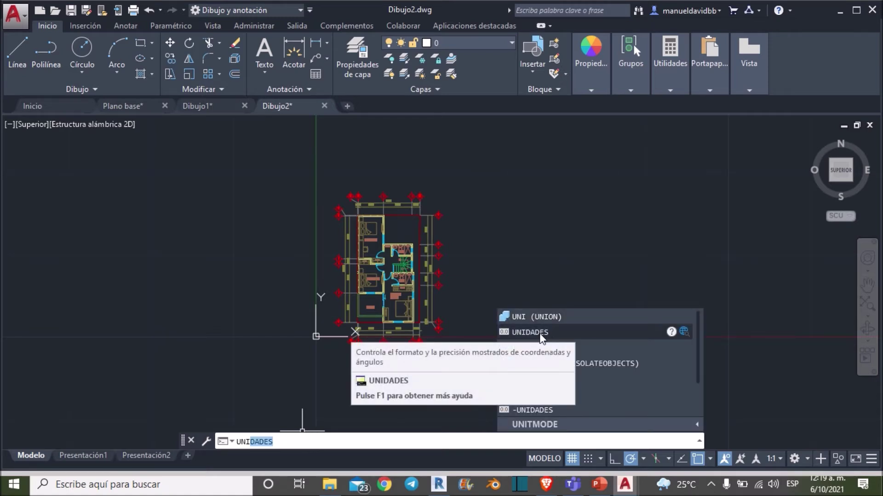
{"action": "left_click", "coordinate": [539, 333]}
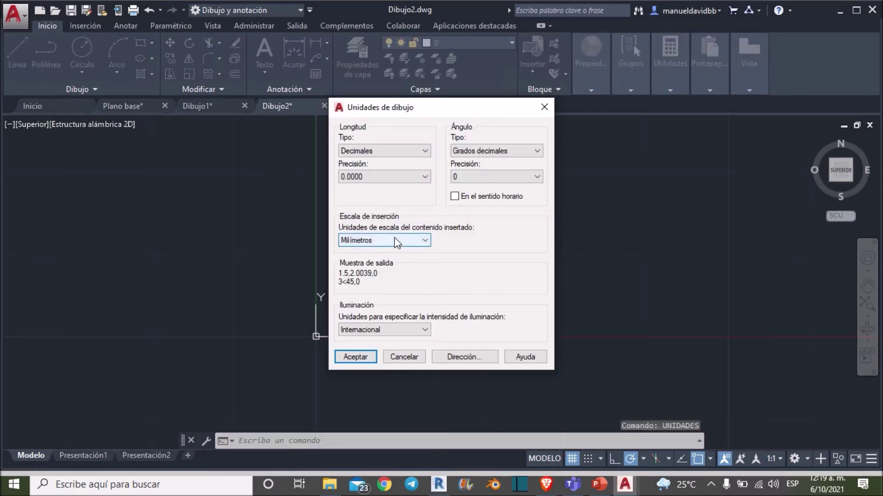
{"action": "left_click", "coordinate": [398, 239]}
{"action": "left_click", "coordinate": [363, 311]}
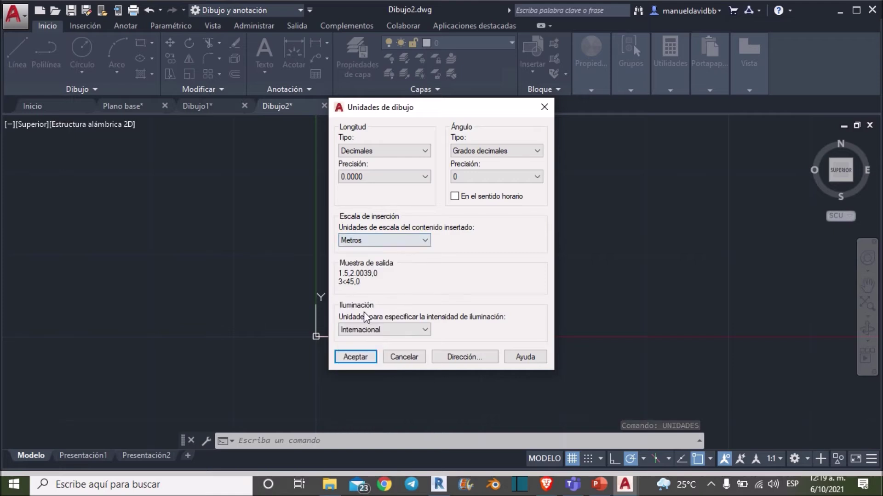
{"action": "left_click", "coordinate": [351, 351]}
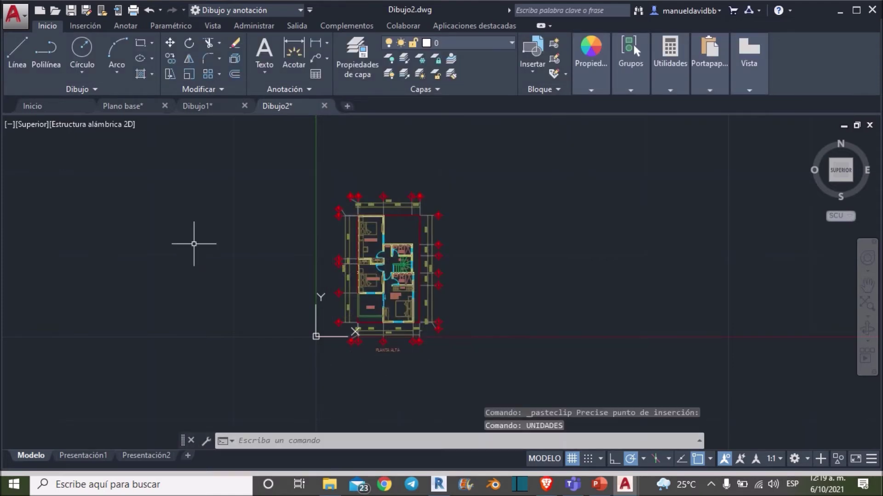
Set Dibujo1's insertion scale units to Metros with UNIDADES
{"action": "left_click", "coordinate": [218, 109]}
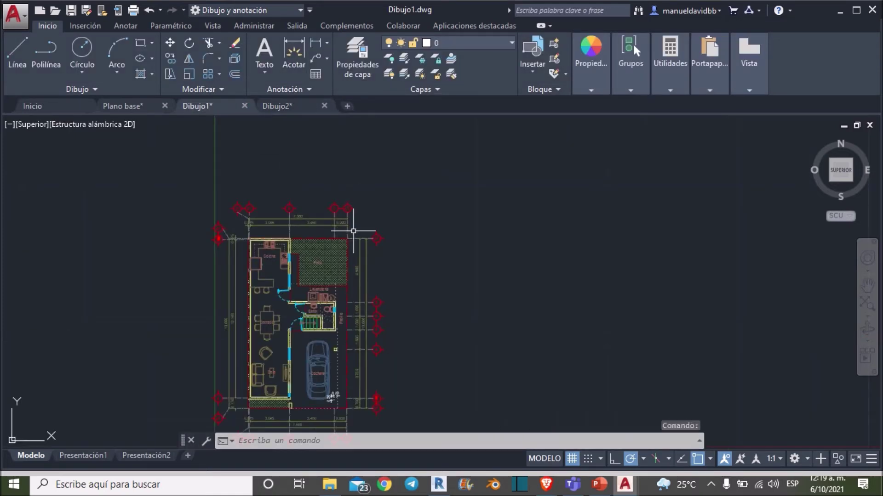
{"action": "left_click", "coordinate": [307, 441]}
{"action": "type", "text": "UNI"}
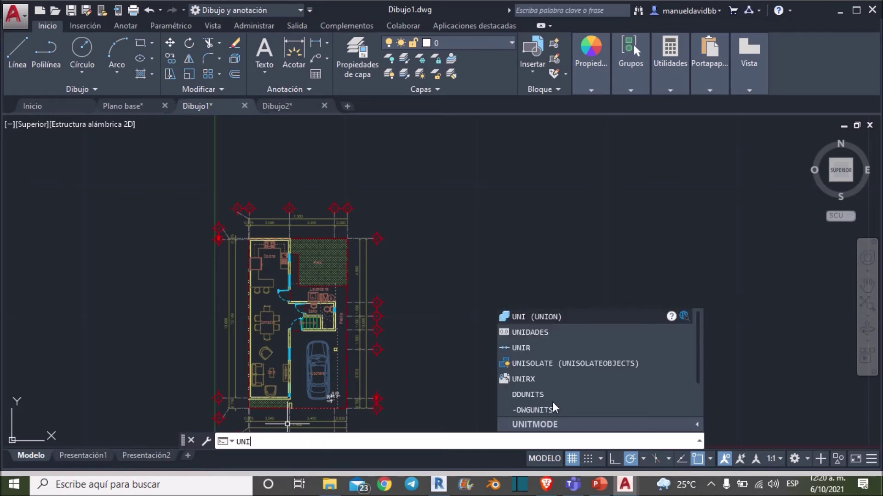
{"action": "left_click", "coordinate": [556, 333]}
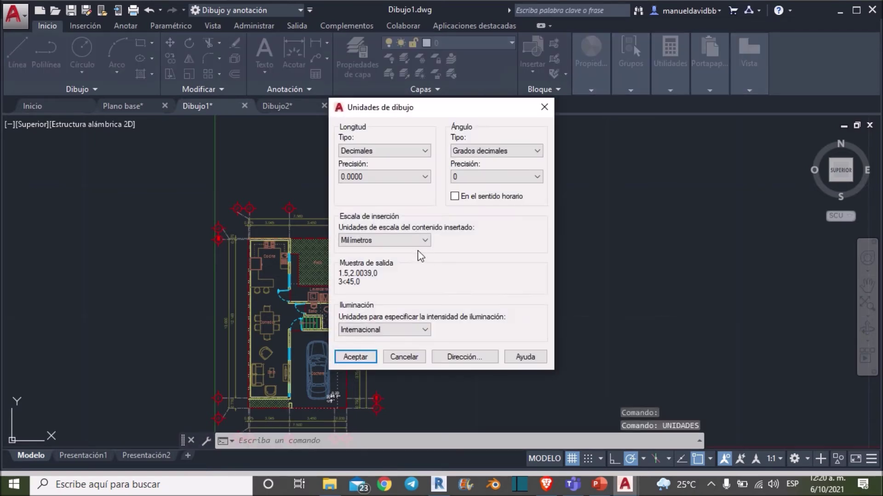
{"action": "left_click", "coordinate": [419, 240]}
{"action": "left_click", "coordinate": [378, 313]}
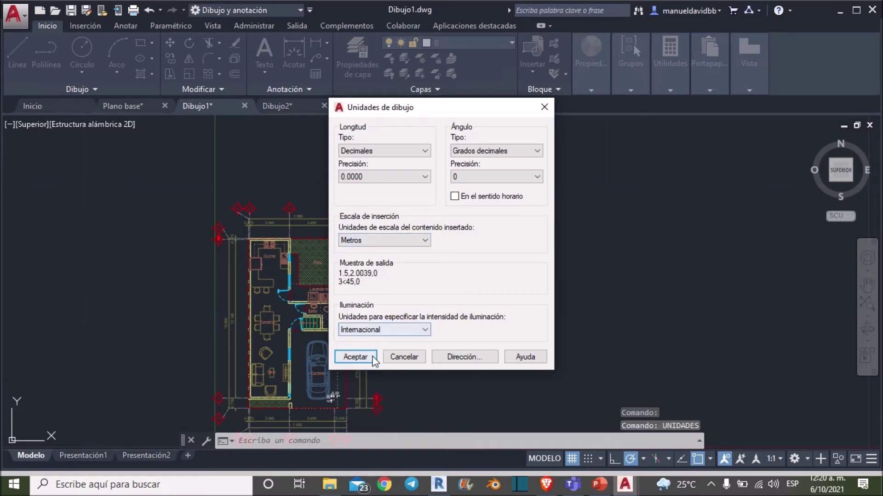
{"action": "left_click", "coordinate": [373, 357]}
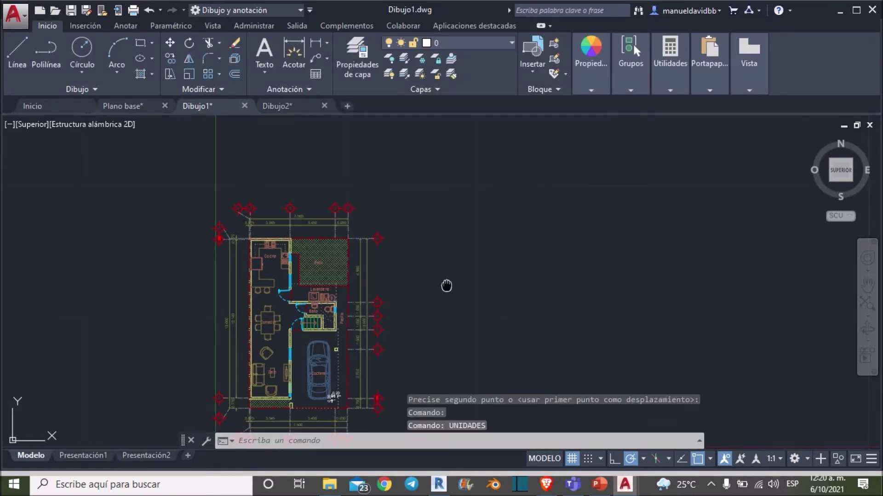
Start Guardar como for Dibujo1 and browse to the desktop REVIT folder
{"action": "middle_click_drag", "start_coordinate": [447, 285], "coordinate": [462, 284]}
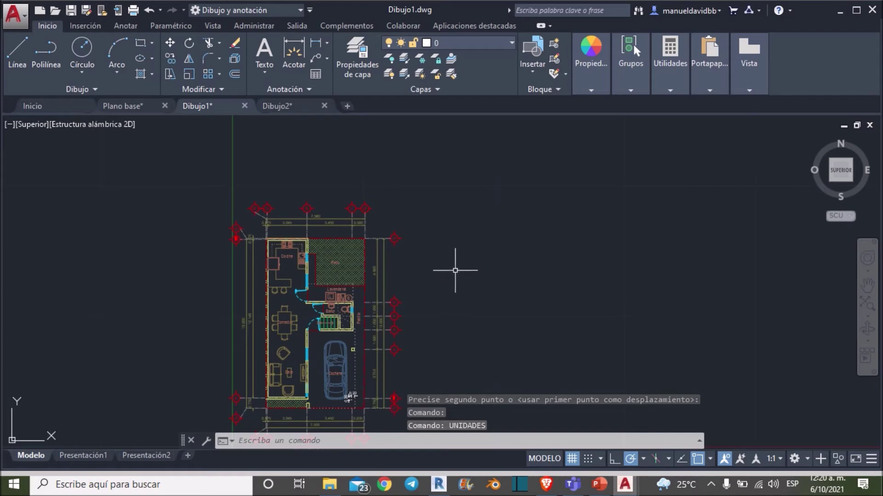
{"action": "scroll", "coordinate": [444, 262], "scroll_direction": "up", "scroll_amount": 2}
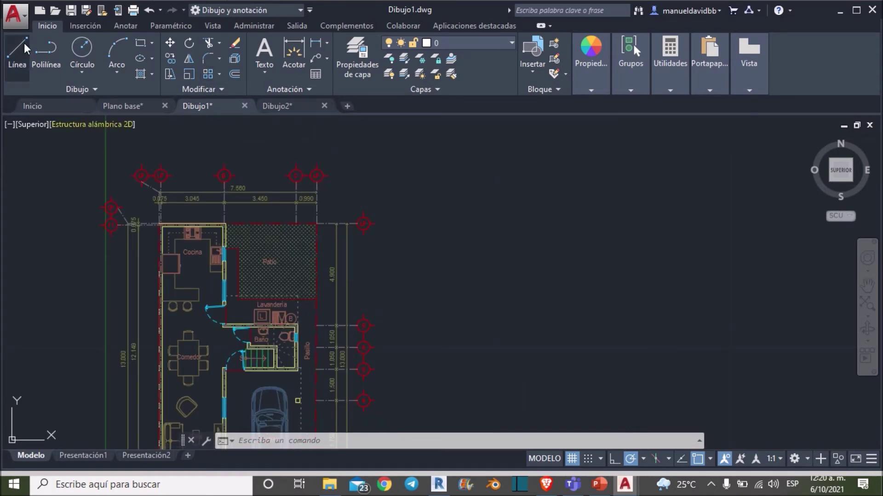
{"action": "left_click", "coordinate": [20, 22]}
{"action": "mouse_move", "coordinate": [48, 172]}
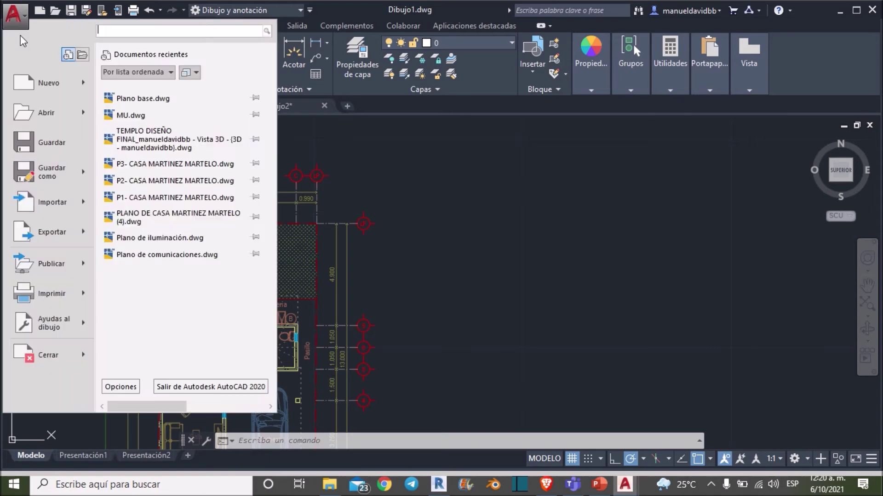
{"action": "left_click", "coordinate": [35, 182]}
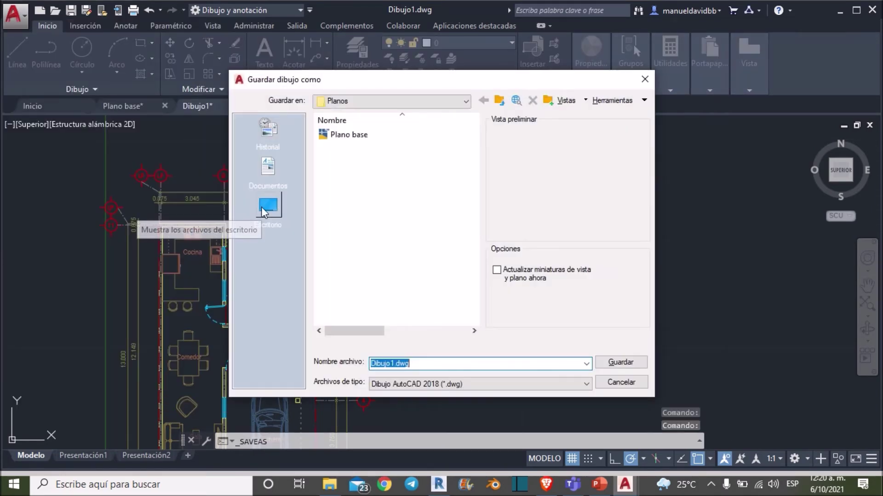
{"action": "left_click", "coordinate": [274, 204]}
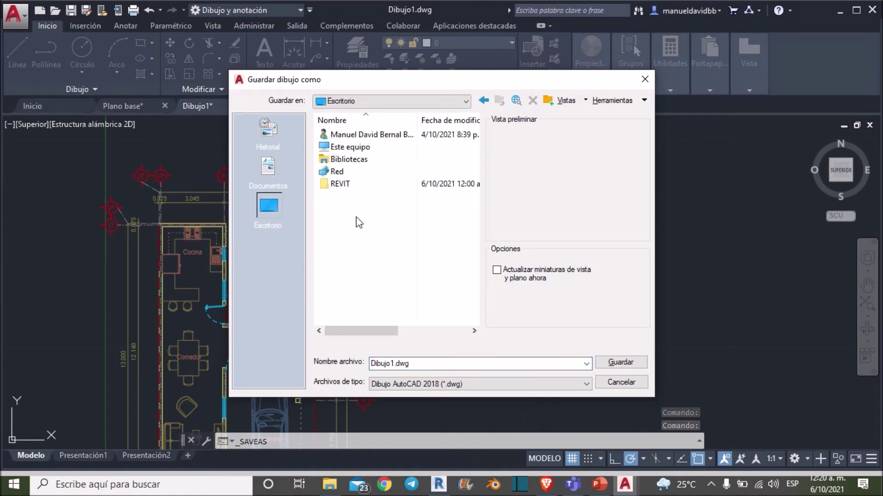
{"action": "double_click", "coordinate": [348, 185]}
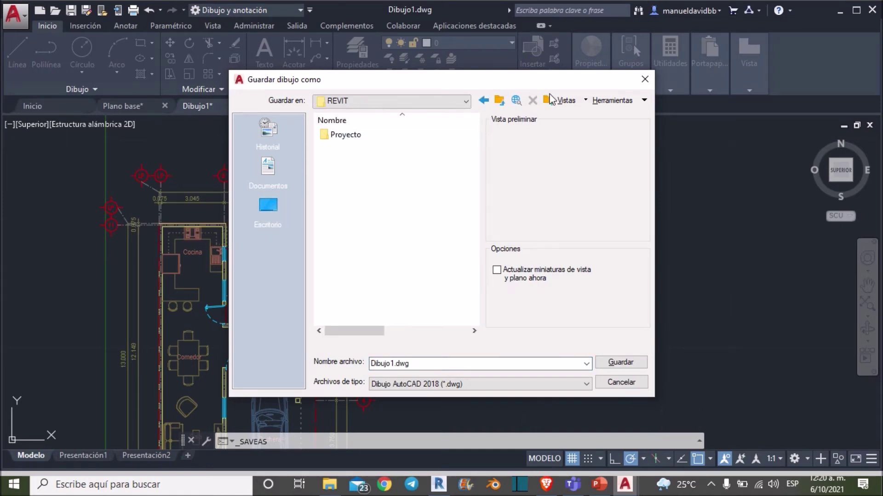
{"action": "double_click", "coordinate": [352, 138]}
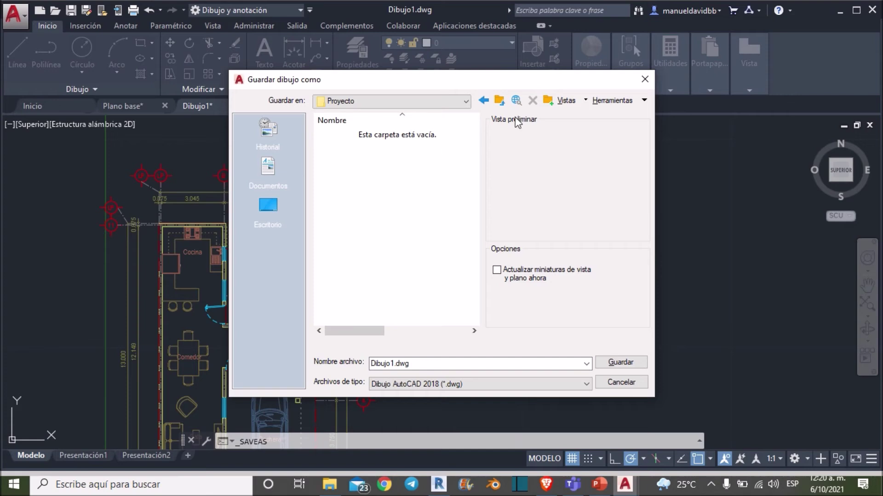
{"action": "left_click", "coordinate": [483, 100]}
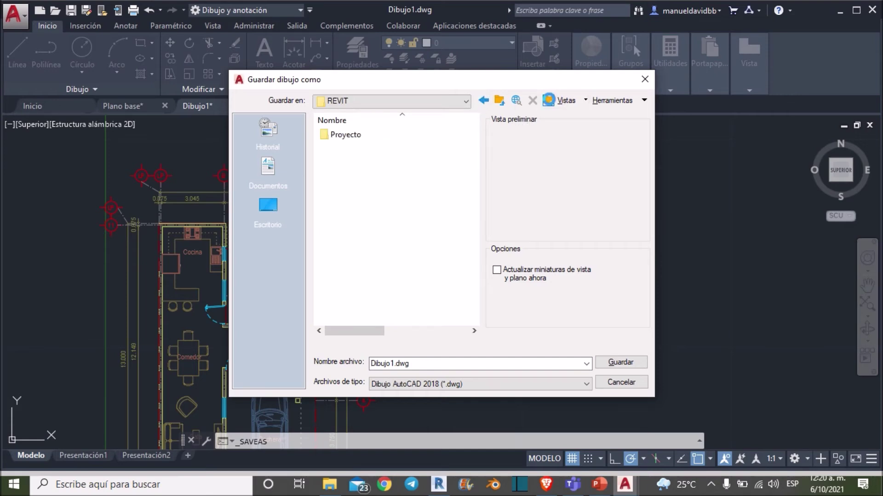
Create a Planos folder inside REVIT and save the drawing there as P1-JMA
{"action": "left_click", "coordinate": [549, 101]}
{"action": "type", "text": "PLA"}
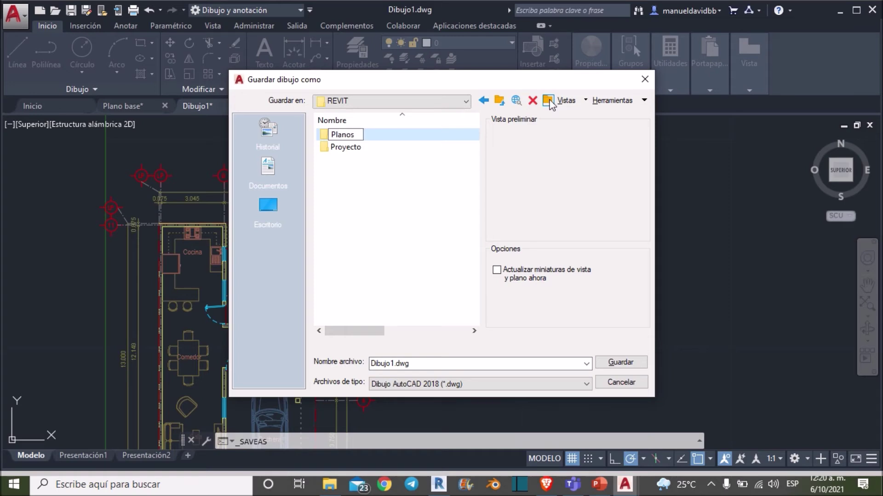
{"action": "key", "text": "Return"}
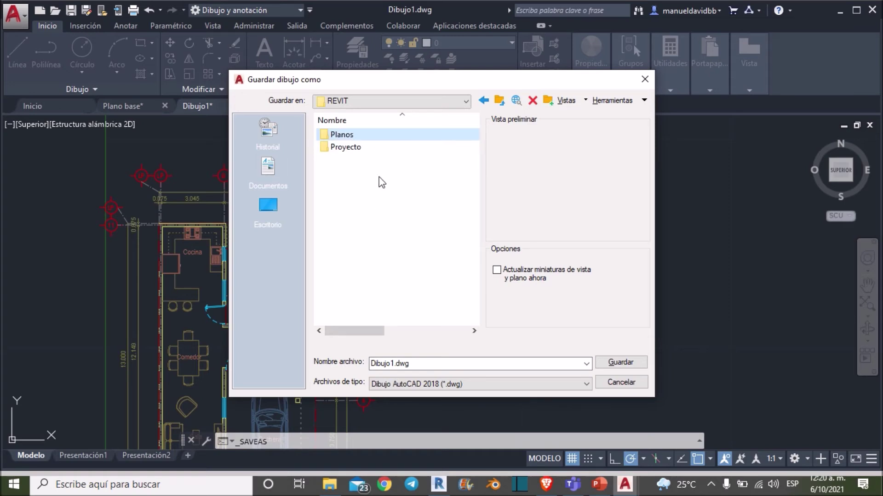
{"action": "double_click", "coordinate": [365, 134]}
{"action": "double_click", "coordinate": [437, 365]}
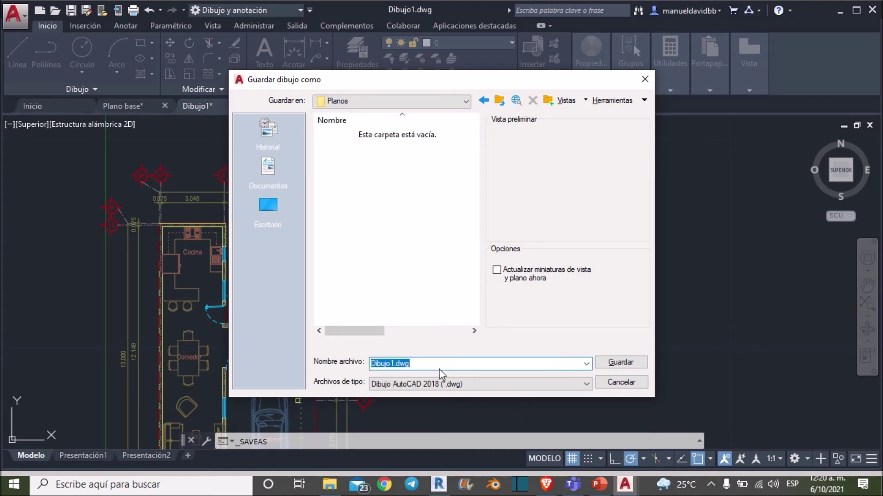
{"action": "type", "text": "P1-JMA"}
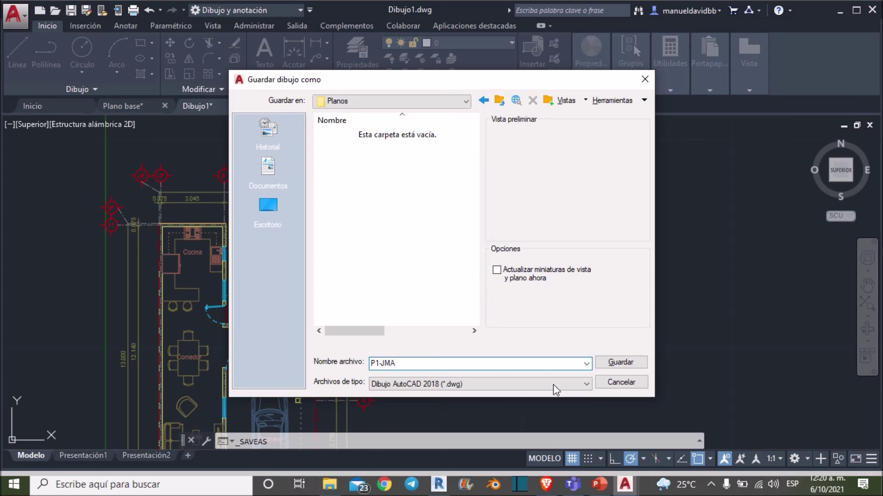
{"action": "left_click", "coordinate": [618, 361]}
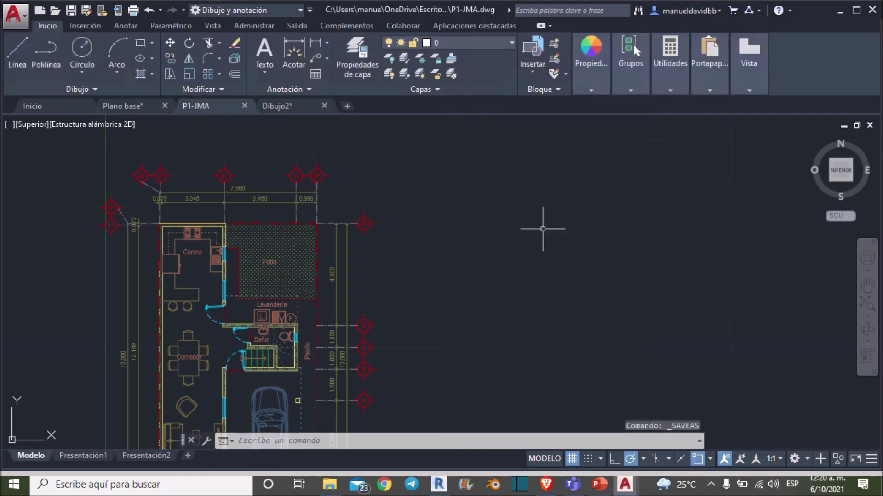
{"action": "left_click", "coordinate": [267, 105]}
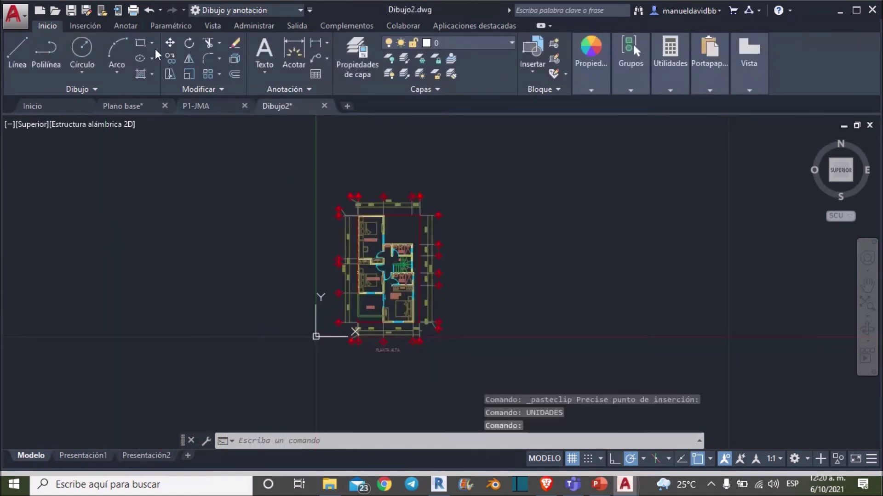
Use Guardar como to save Dibujo2 as P2-JMA.dwg in the Planos folder
{"action": "left_click", "coordinate": [90, 9]}
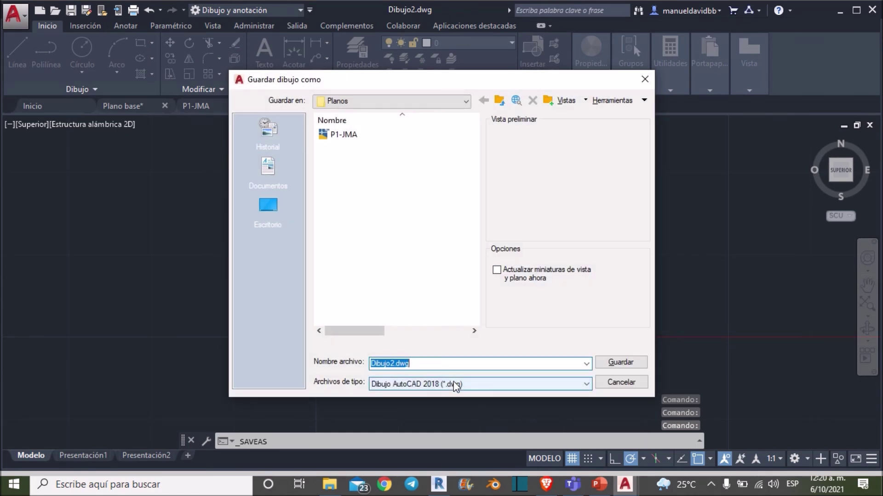
{"action": "type", "text": "P2-JMA"}
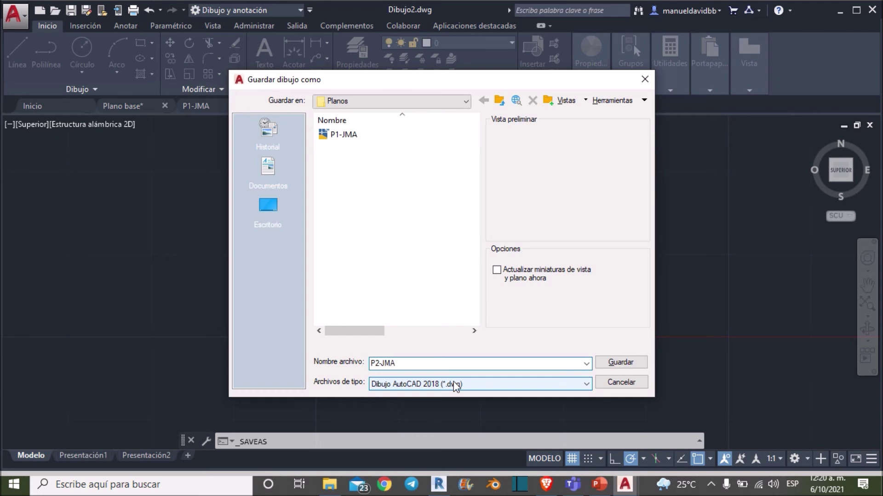
{"action": "left_click", "coordinate": [634, 363]}
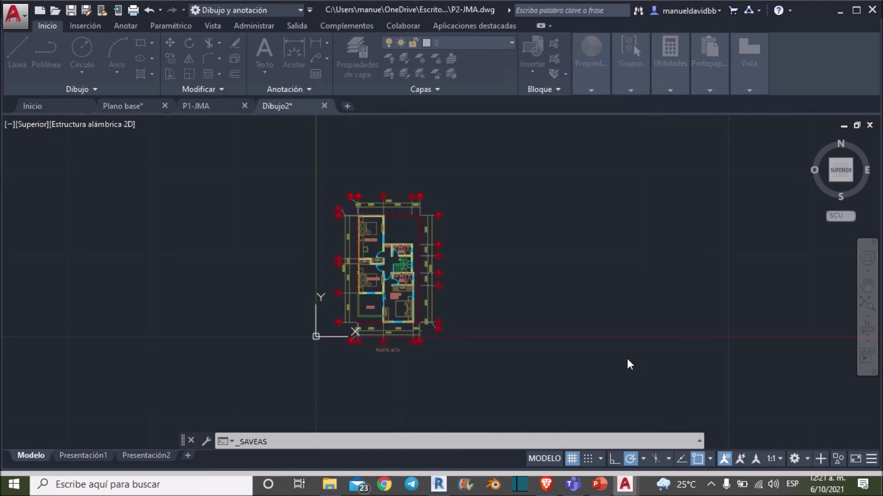
{"action": "scroll", "coordinate": [173, 225], "scroll_direction": "down", "scroll_amount": 2}
{"action": "middle_click_drag", "start_coordinate": [173, 225], "coordinate": [293, 248]}
{"action": "left_click", "coordinate": [137, 105]}
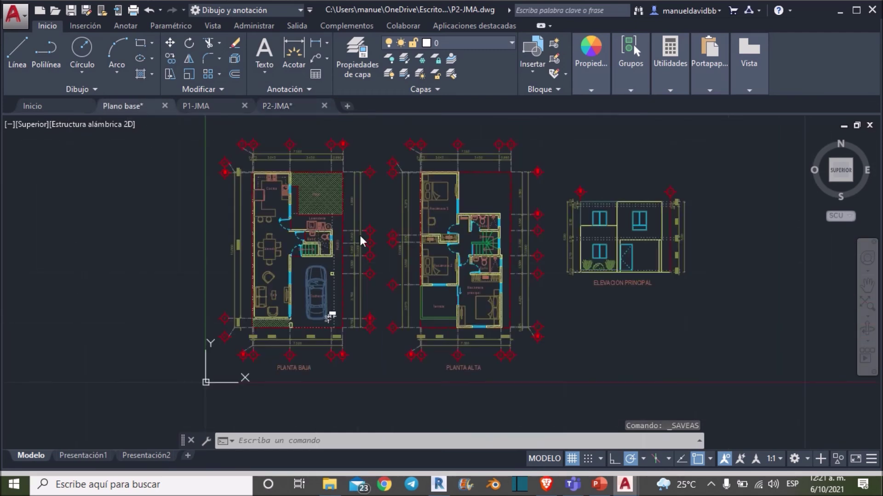
{"action": "left_click", "coordinate": [208, 105]}
{"action": "scroll", "coordinate": [326, 240], "scroll_direction": "down", "scroll_amount": 3}
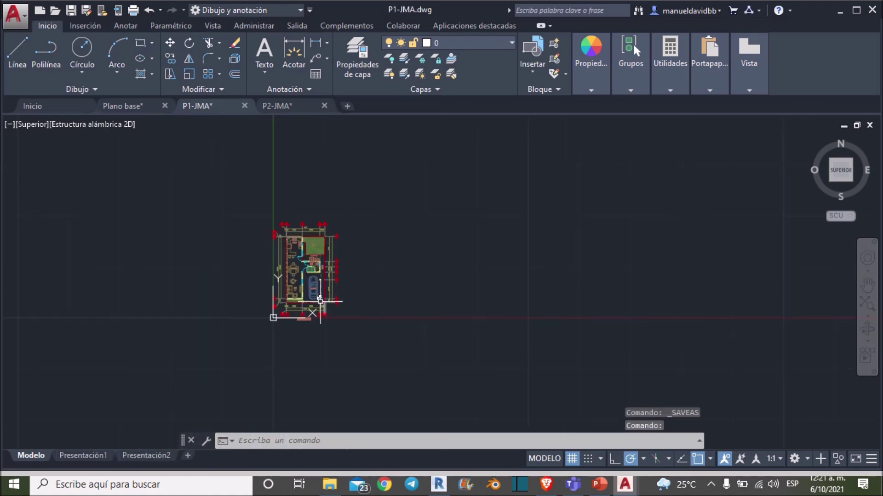
{"action": "scroll", "coordinate": [320, 322], "scroll_direction": "up", "scroll_amount": 2}
{"action": "left_click", "coordinate": [307, 106]}
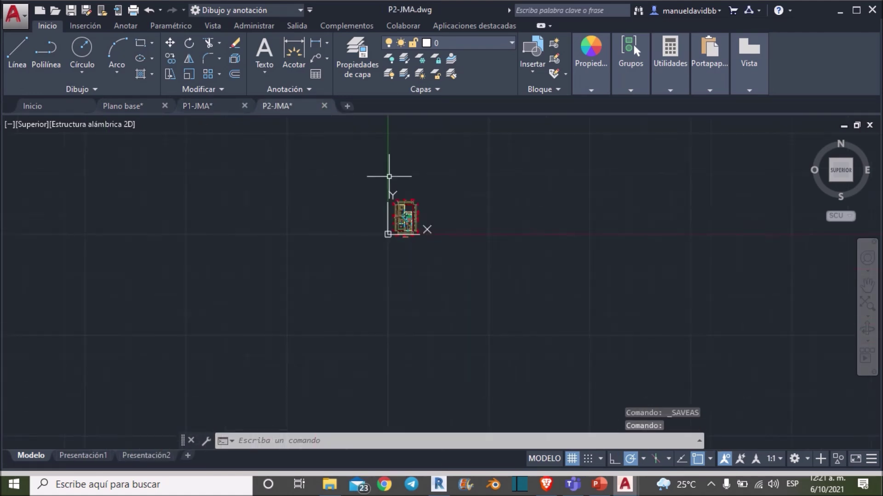
{"action": "scroll", "coordinate": [457, 227], "scroll_direction": "up", "scroll_amount": 3}
{"action": "middle_click_drag", "start_coordinate": [457, 226], "coordinate": [482, 231]}
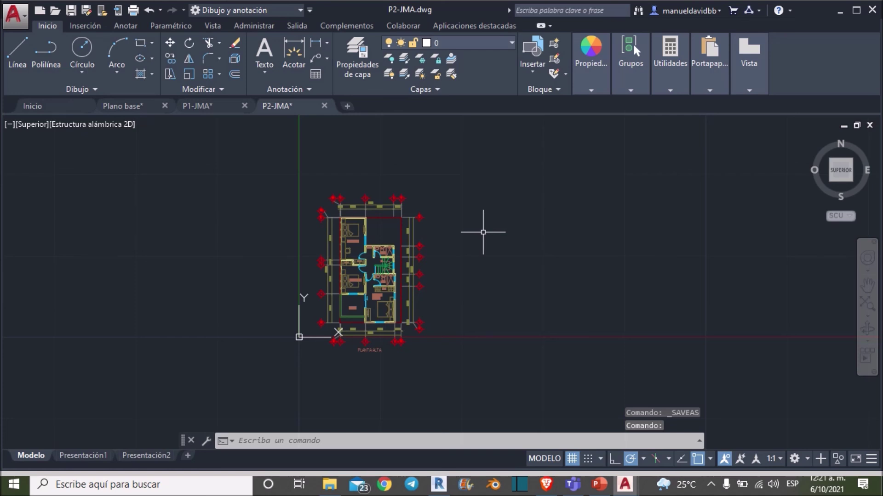